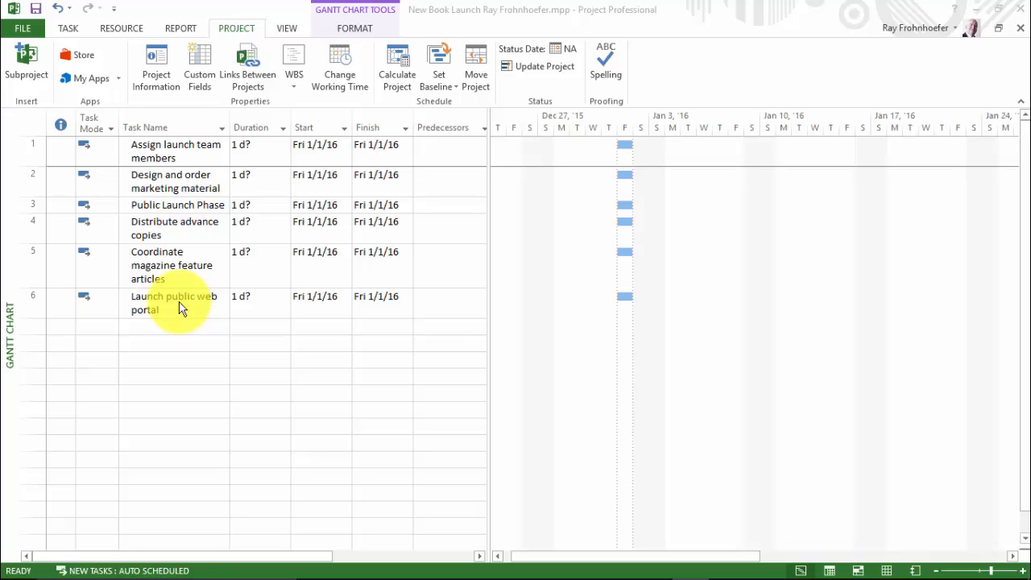
- View the general task information for "Launch public web portal" and close it without changes
double_click(180, 308)
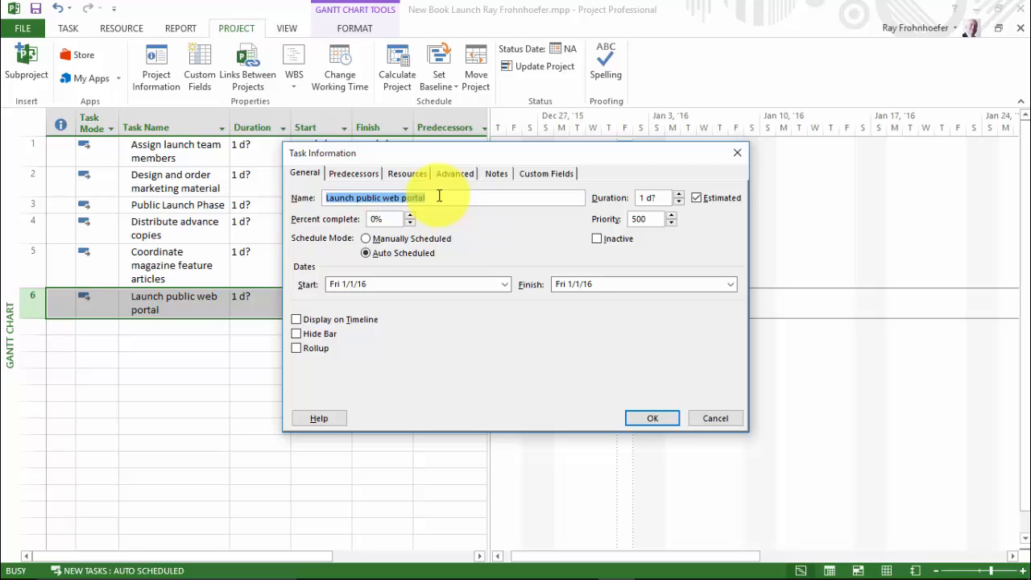
left_click(645, 417)
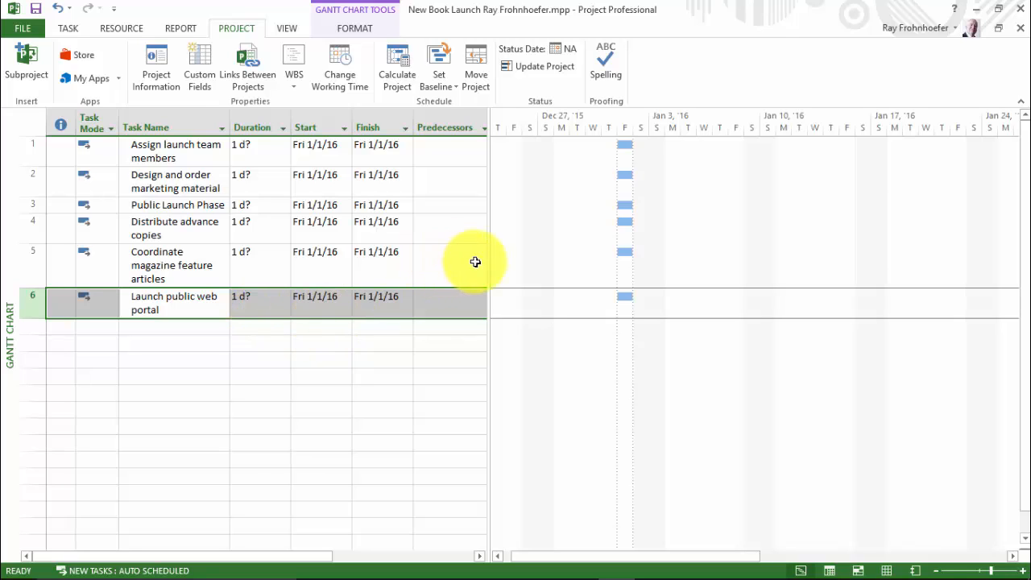
- Widen the task table over the Gantt chart and add a Work column after Resource Names
left_click_drag(489, 258, 686, 256)
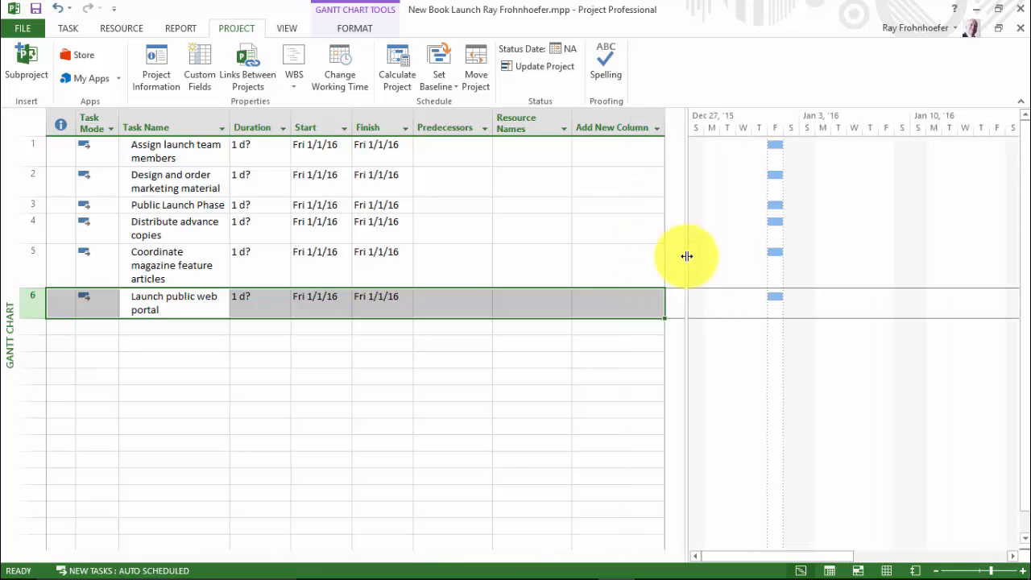
left_click(654, 135)
left_click_drag(679, 182, 692, 528)
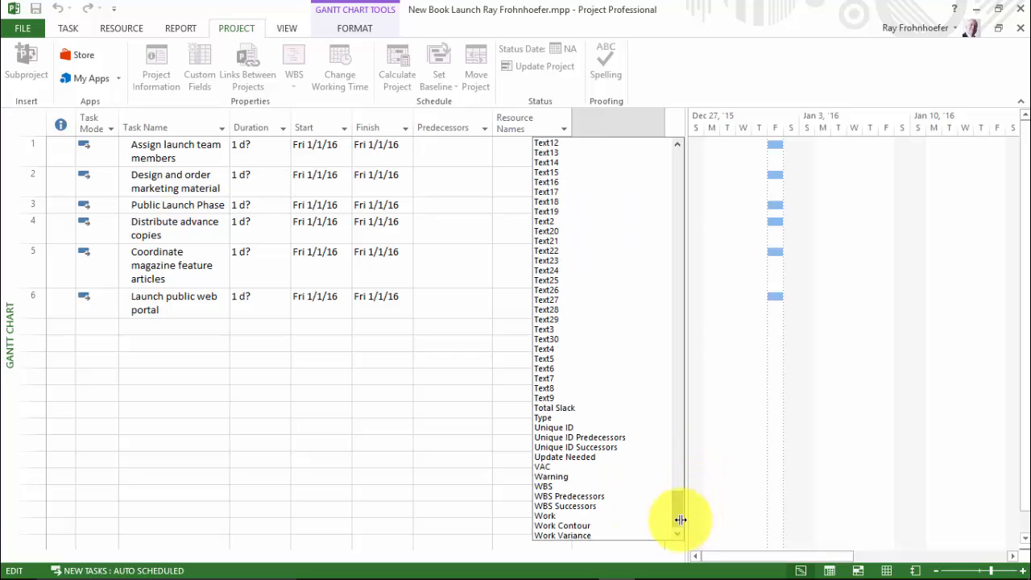
left_click(545, 515)
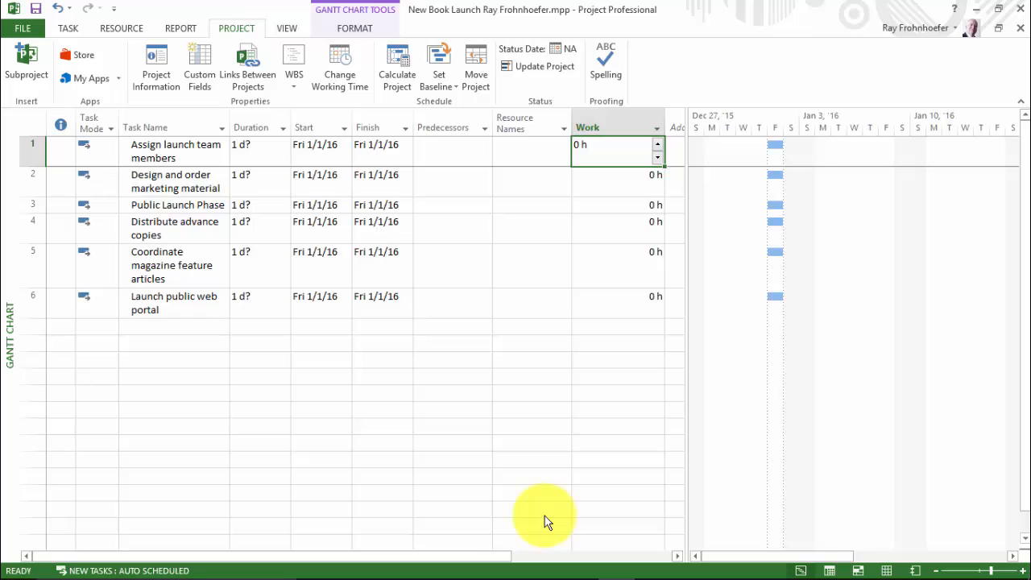
left_click(456, 129)
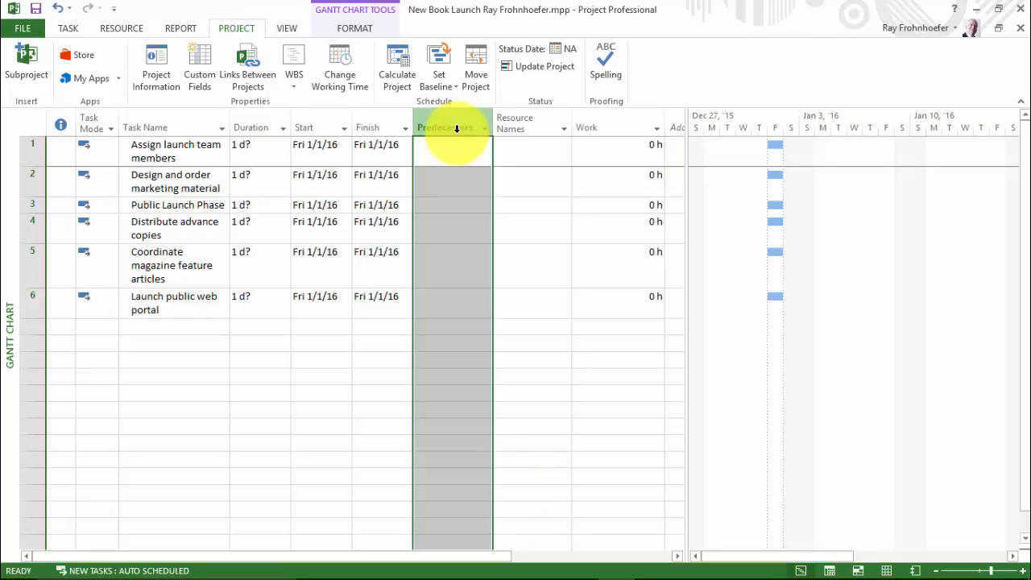
right_click(457, 123)
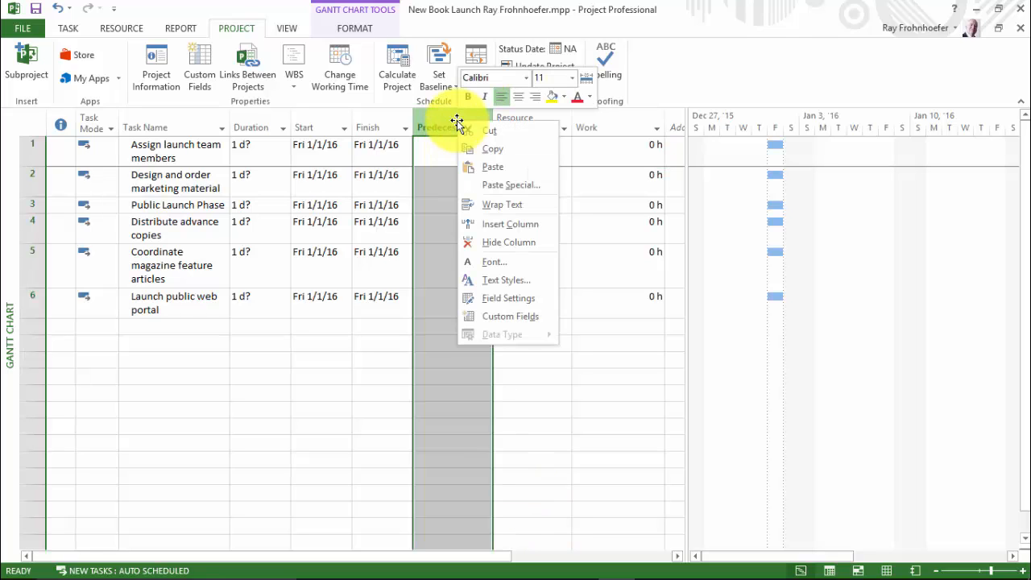
left_click(488, 227)
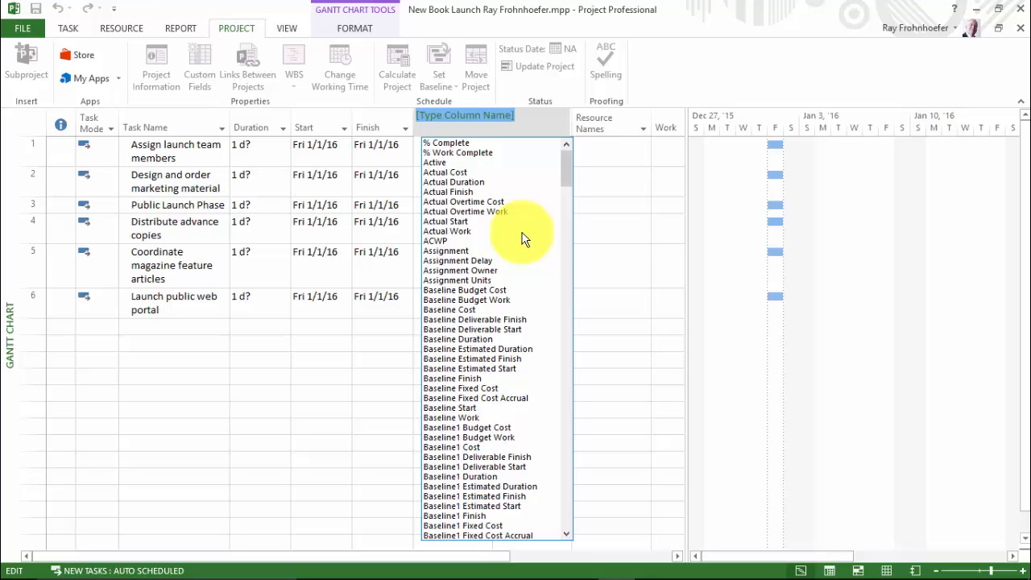
key("Escape")
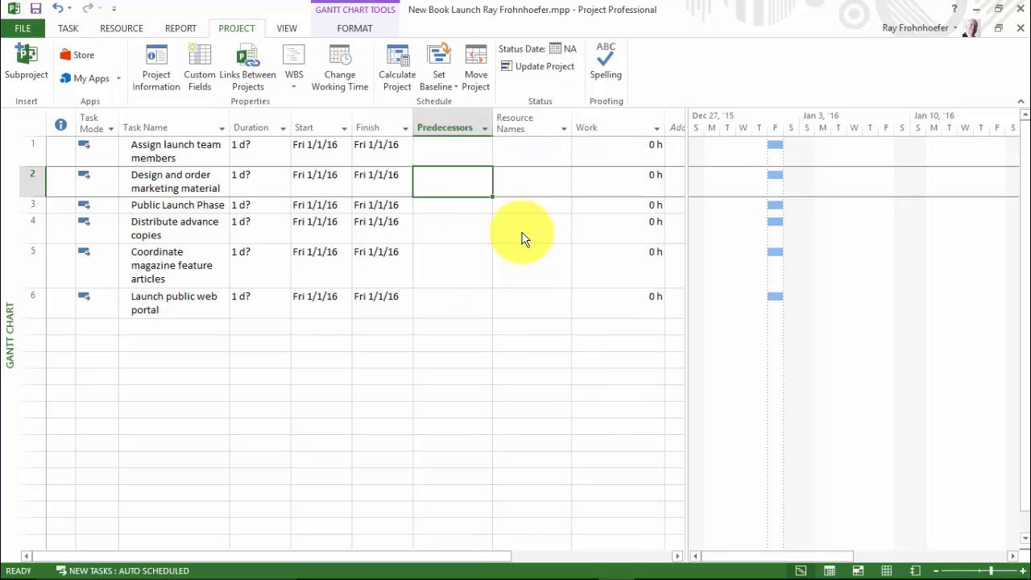
- Enter work of 8 h for "Assign launch team members", 80 h for "Design and order marketing material" and 16 h for "Coordinate magazine feature articles"
left_click(636, 153)
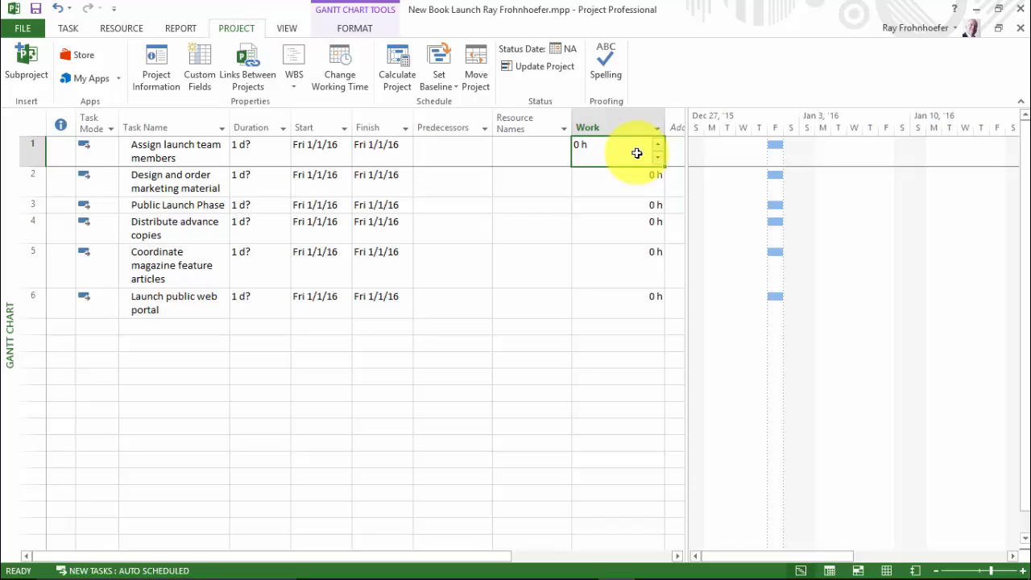
type("8")
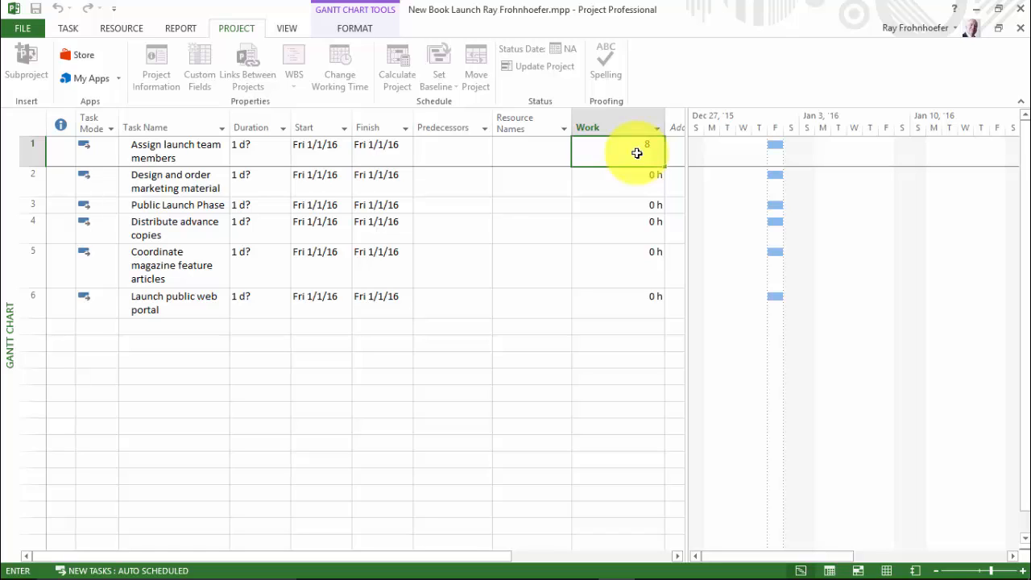
key("Return")
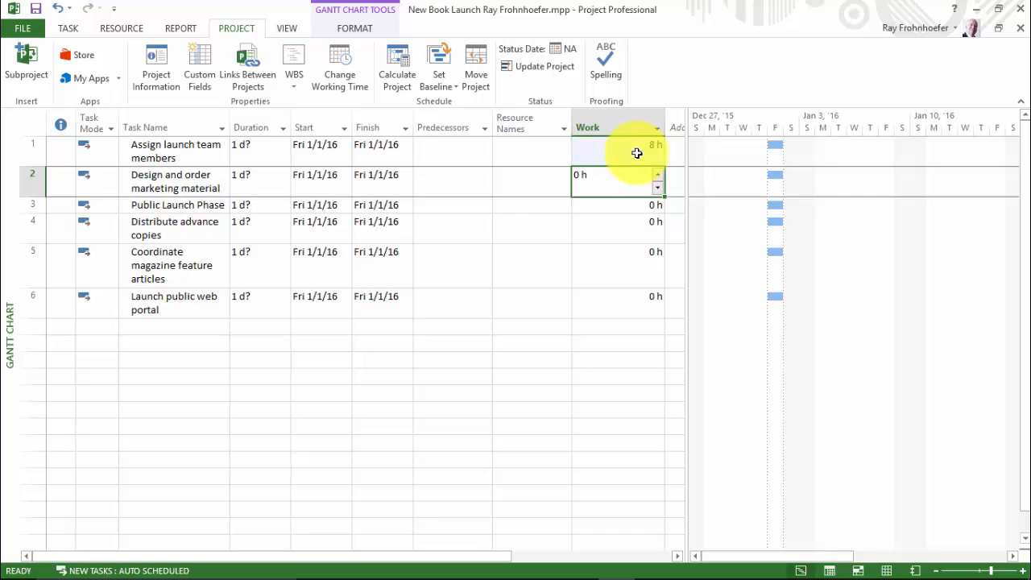
type("80")
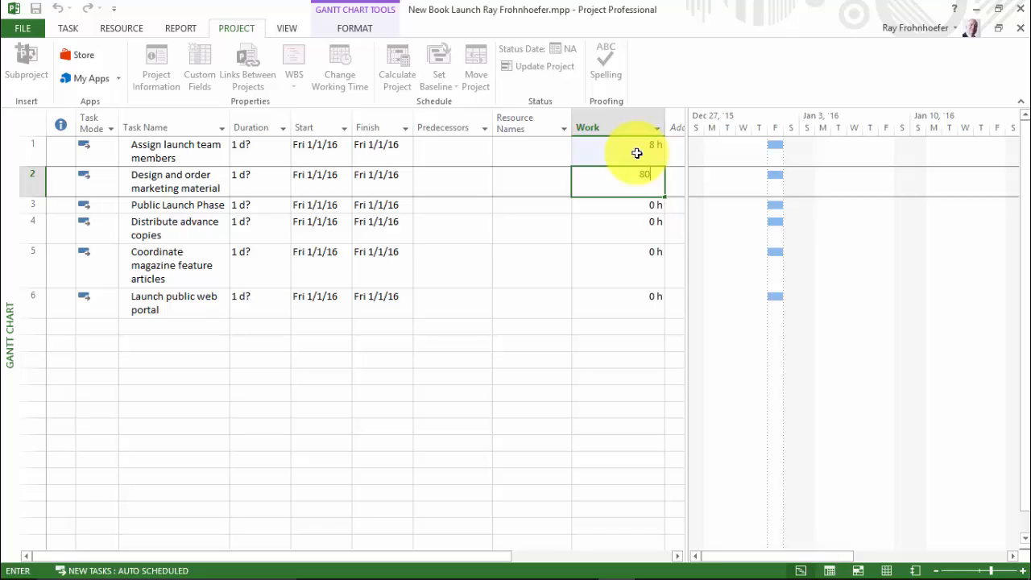
key("Return")
key("Return")
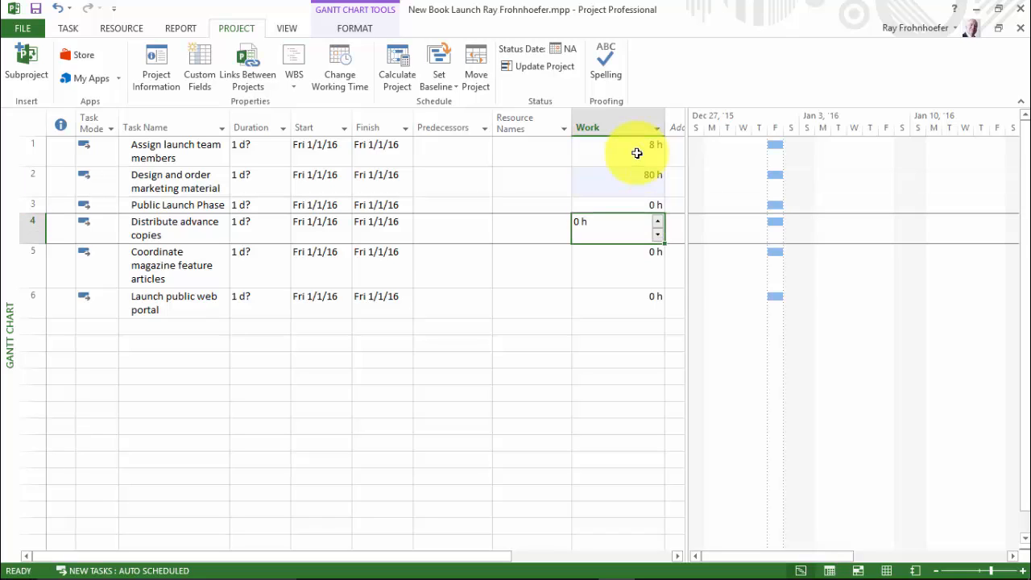
key("Return")
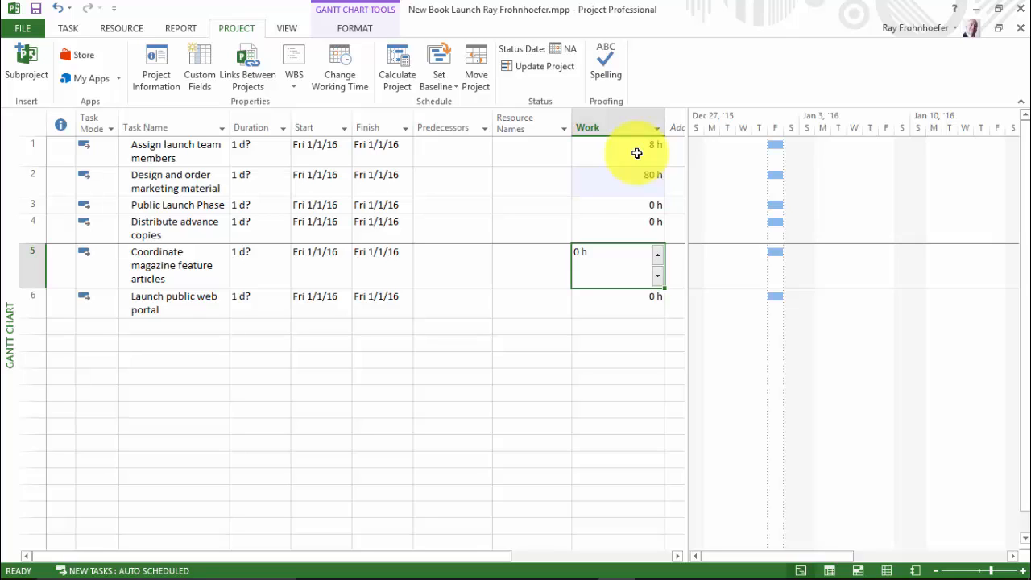
type("16")
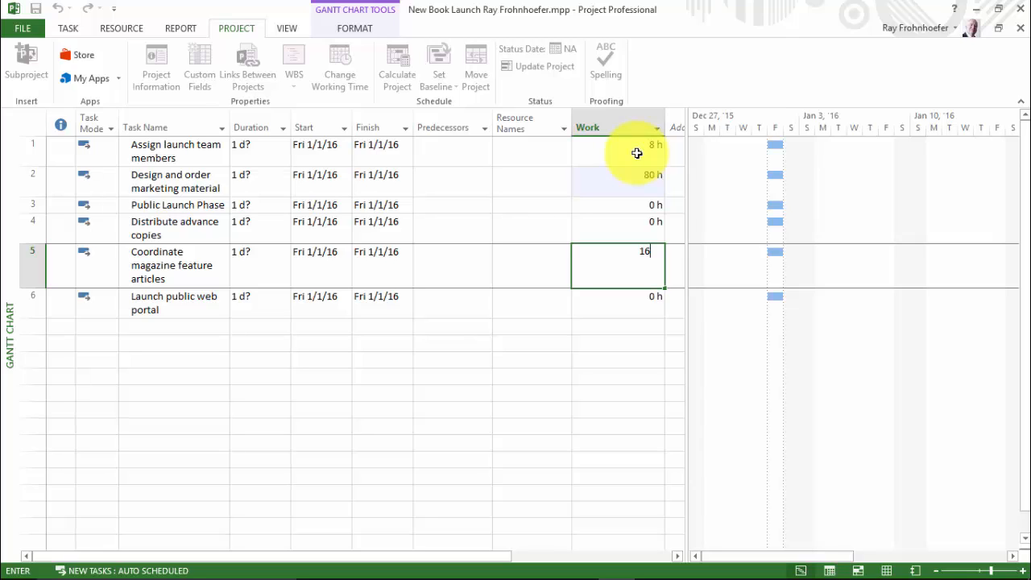
key("Return")
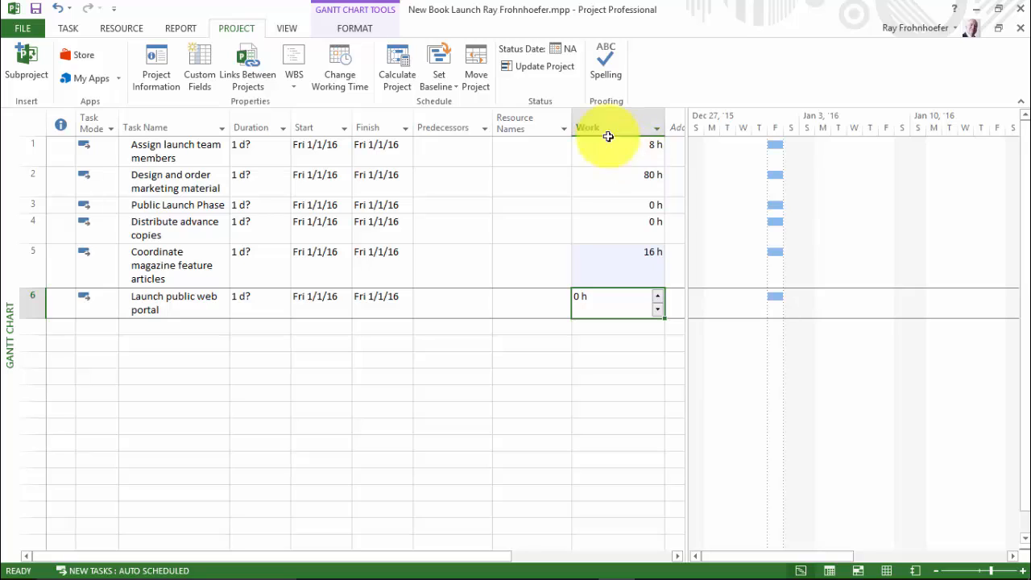
- Set "Coordinate magazine feature articles" to start on Mon 1/18/16 and finish on Mon 1/25/16
left_click(320, 257)
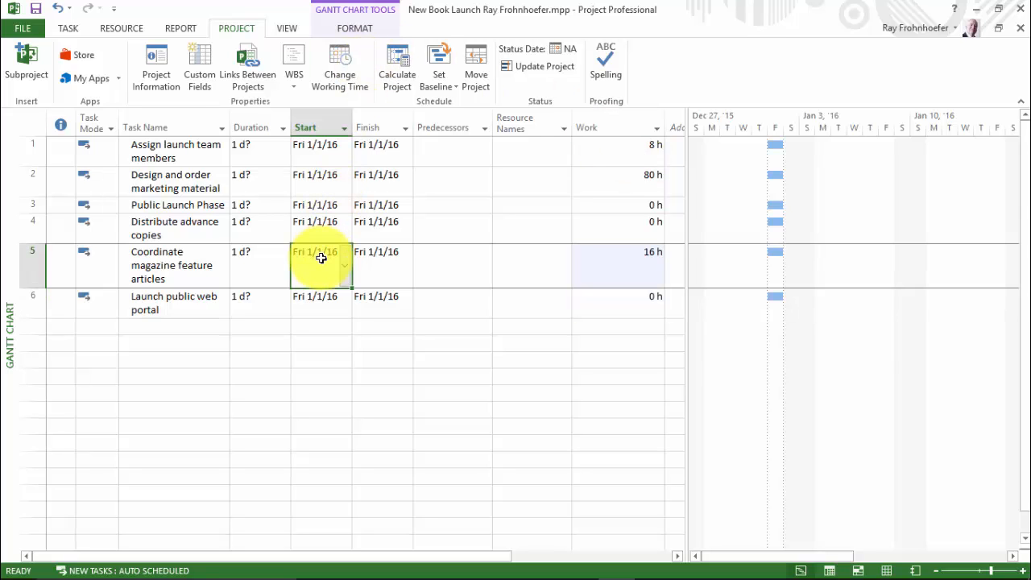
left_click(345, 264)
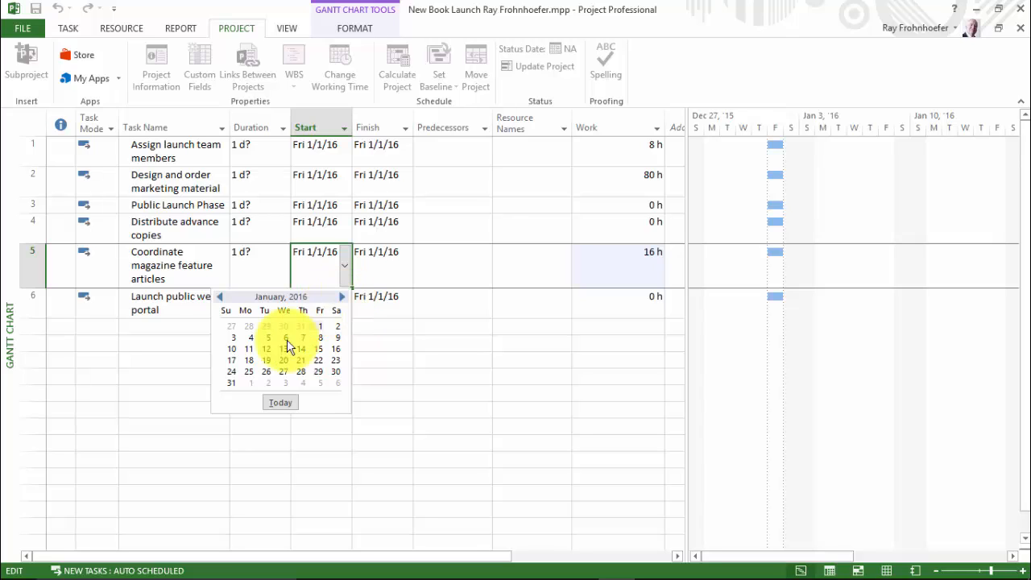
left_click(249, 360)
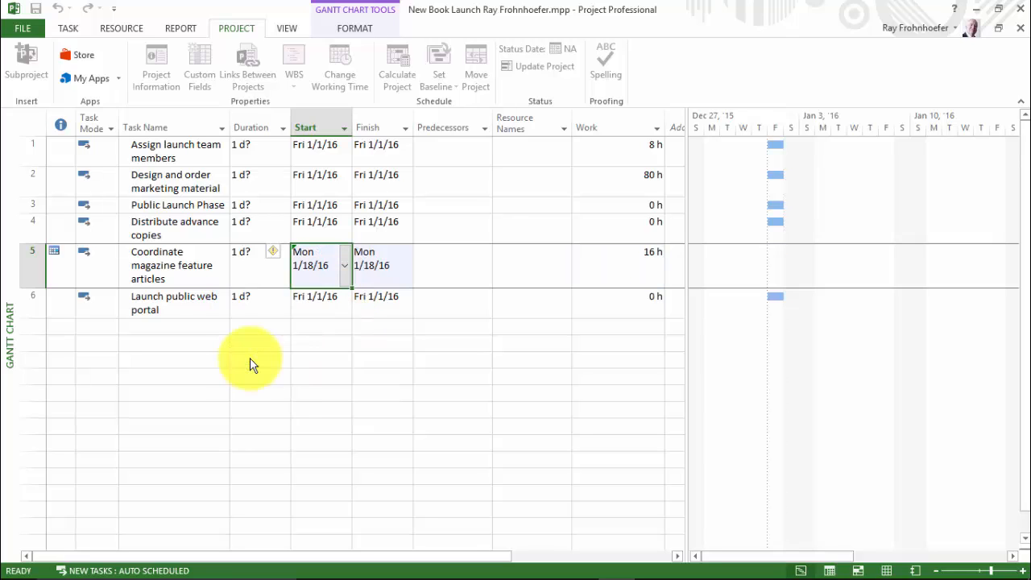
left_click(386, 265)
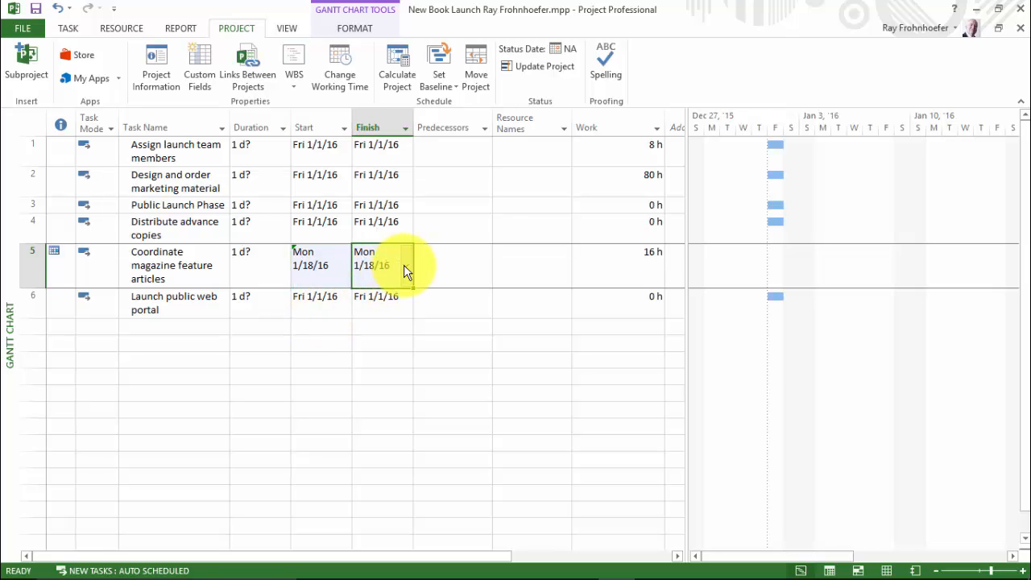
left_click(405, 268)
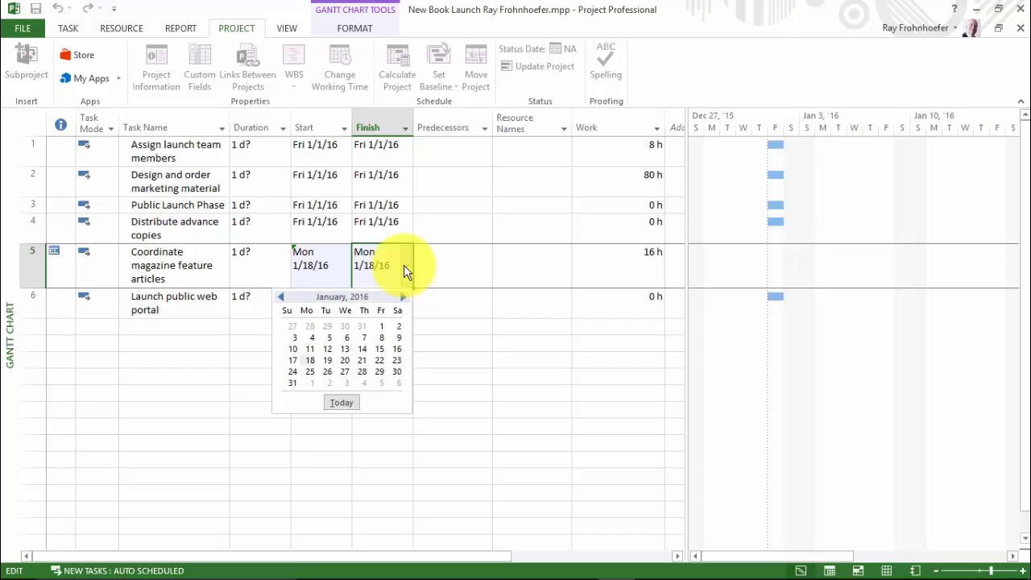
left_click(308, 369)
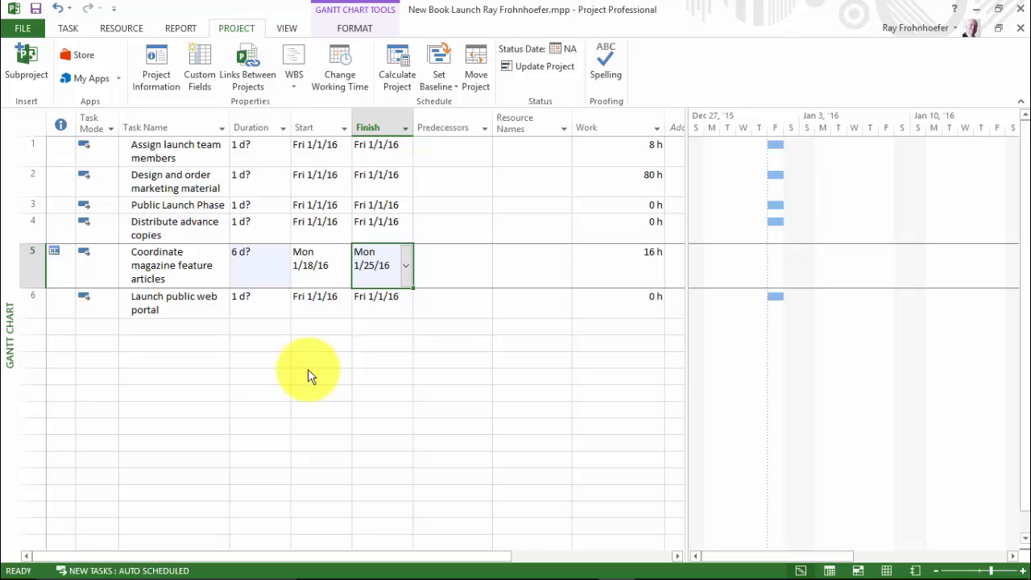
- Fit the entire project's time span into the Gantt chart
left_click(309, 372)
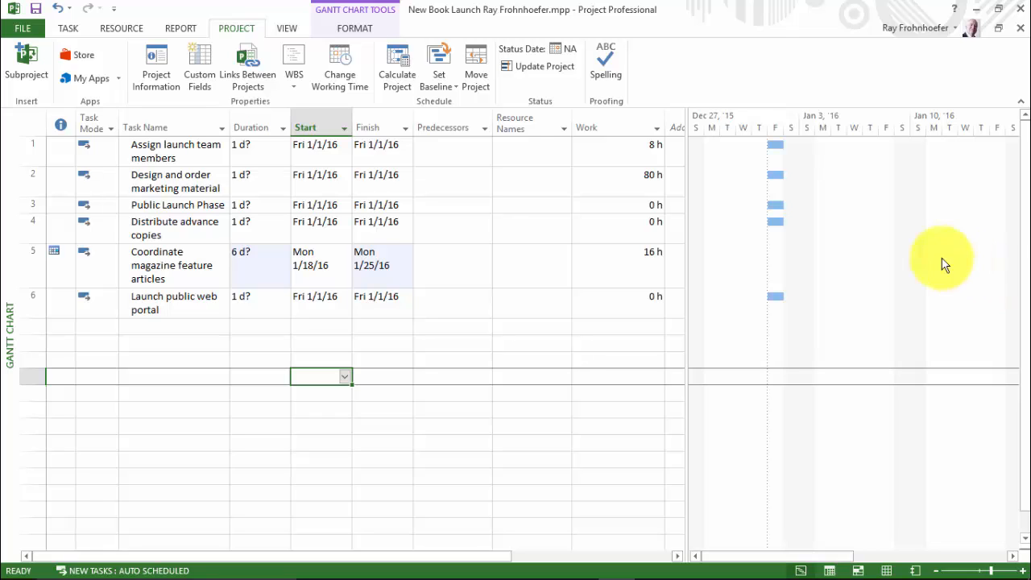
left_click(287, 29)
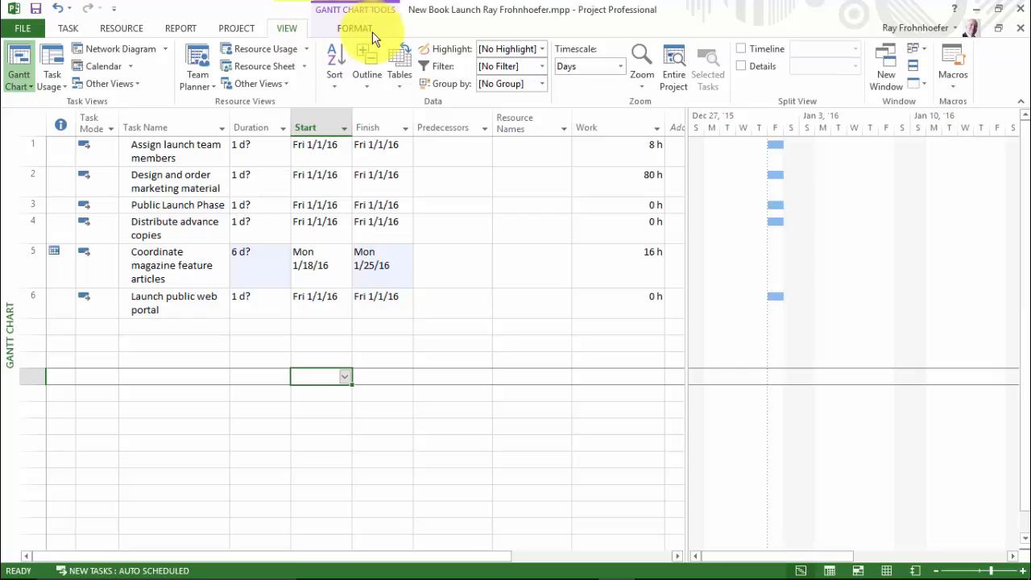
left_click(676, 68)
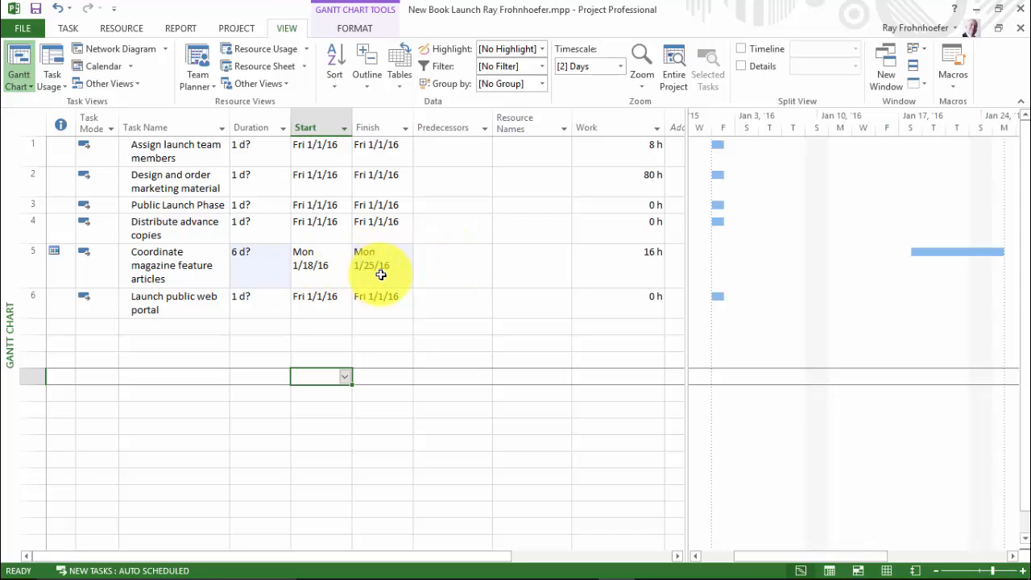
- Change the task mode of "Launch public web portal" to Manually Scheduled
left_click(98, 302)
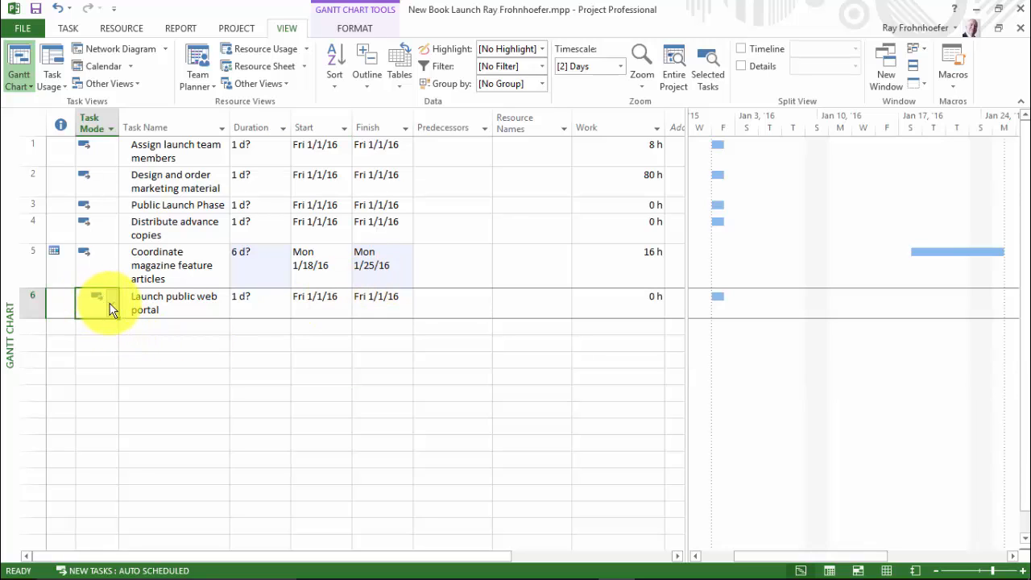
left_click(112, 306)
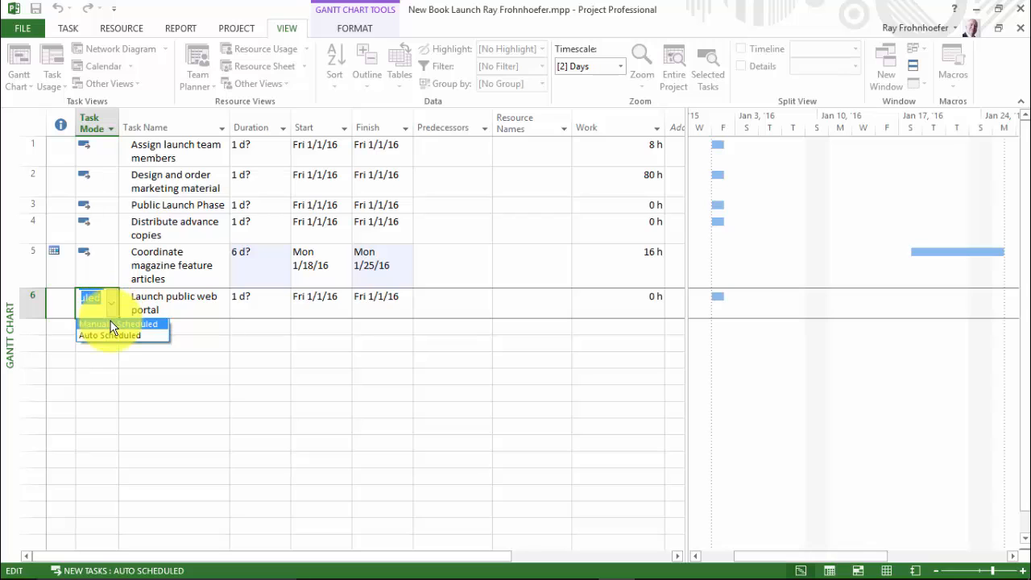
left_click(113, 324)
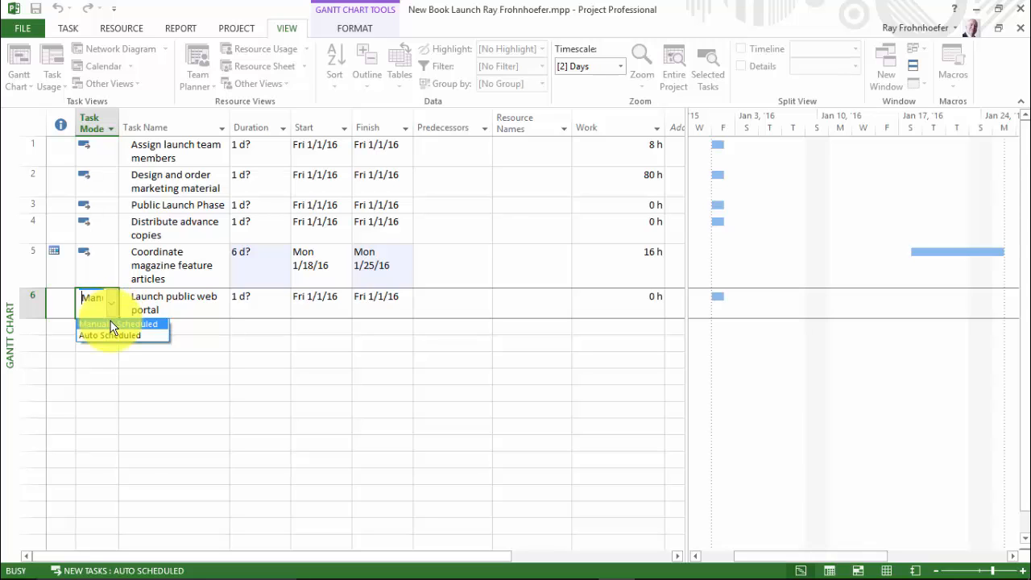
- Enter "About 2 weeks before the end of launch promotion" as the start of "Launch public web portal"
left_click(315, 304)
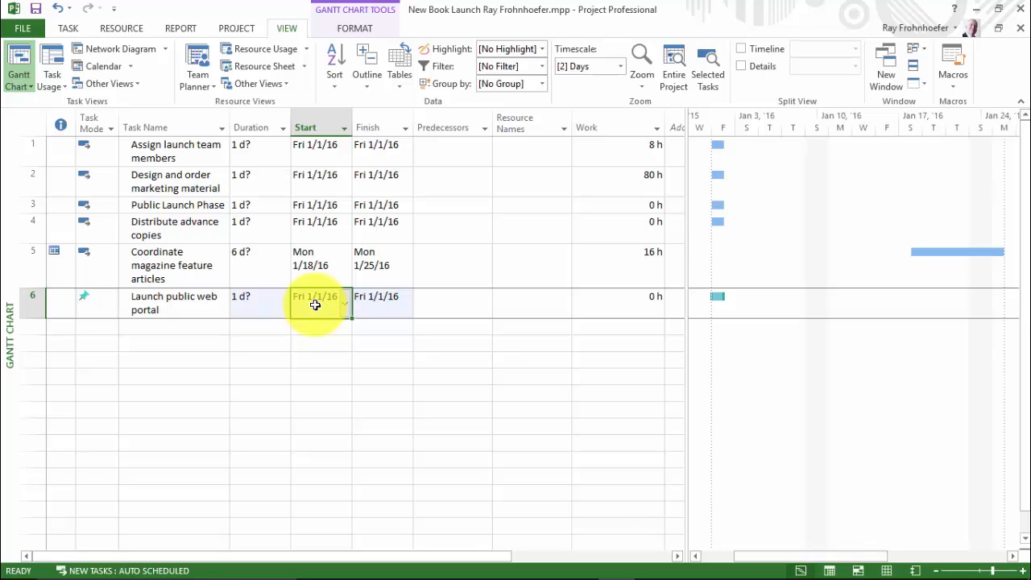
type("About")
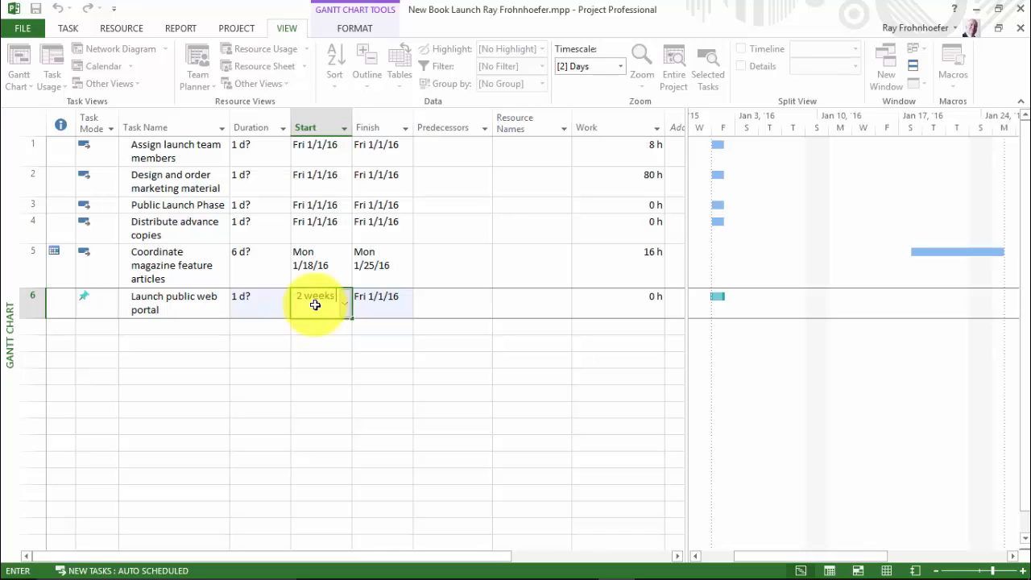
type("n")
type("e")
type("fore")
type(" the end of ")
type("launch pro")
type("motion")
key("Return")
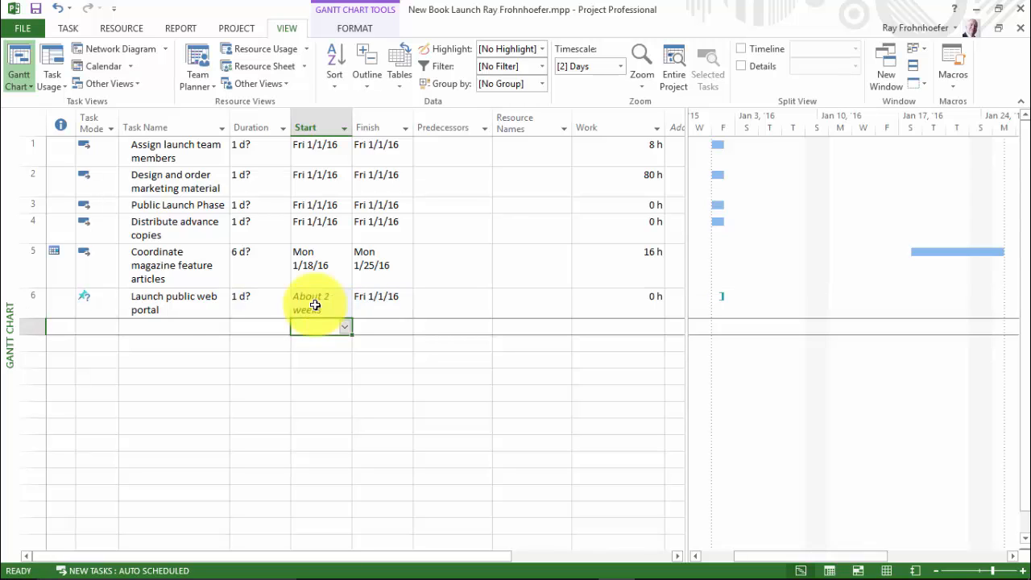